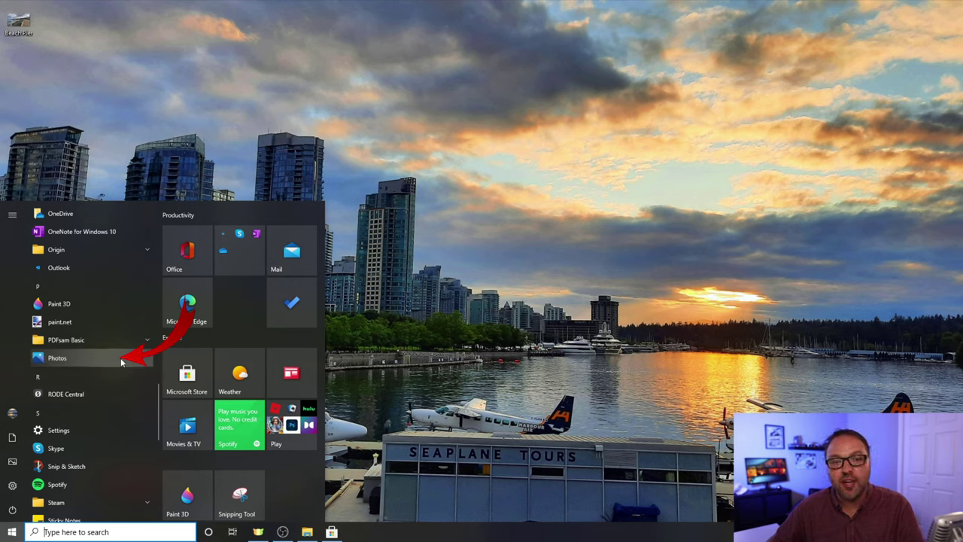
Open Beach Pier.jpg from the desktop in the Photos app using Open with
left_click(155, 128)
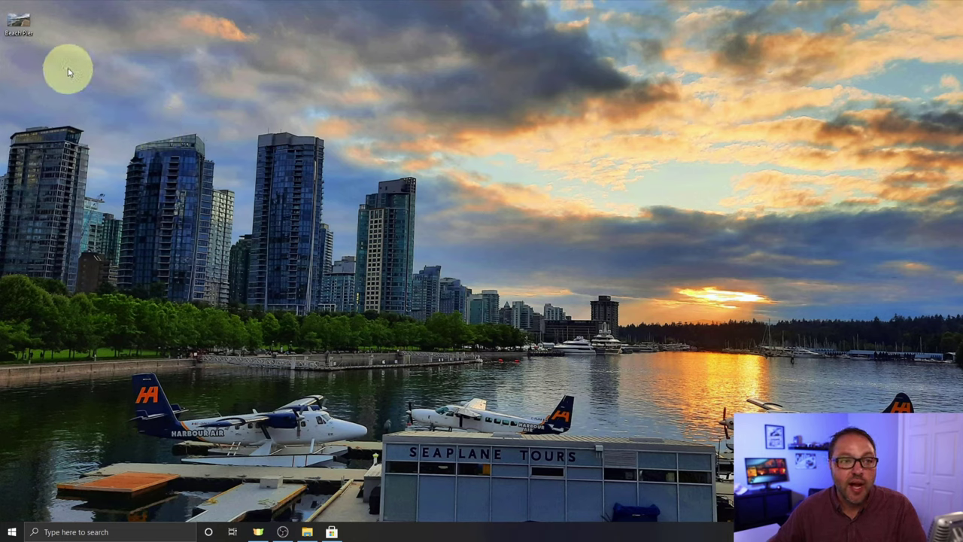
mouse_move(24, 24)
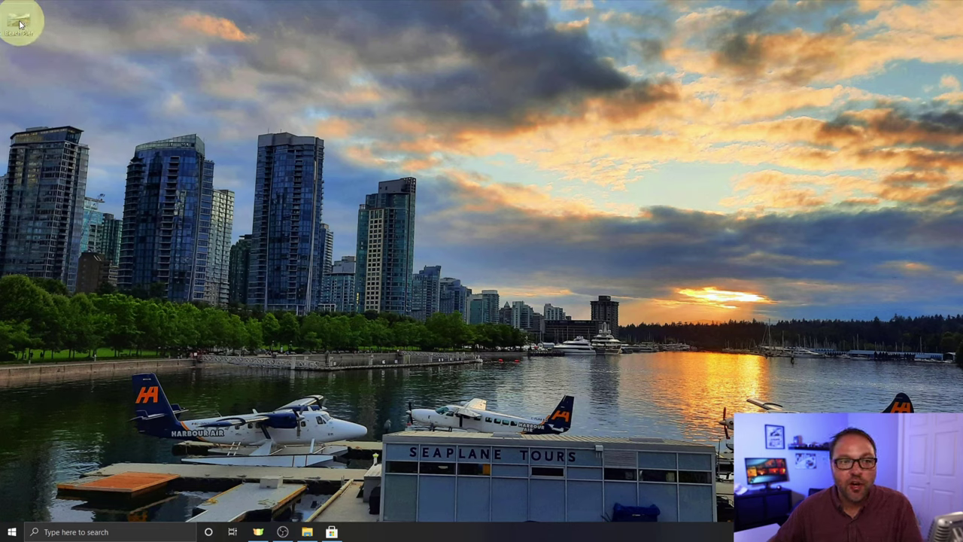
double_click(21, 25)
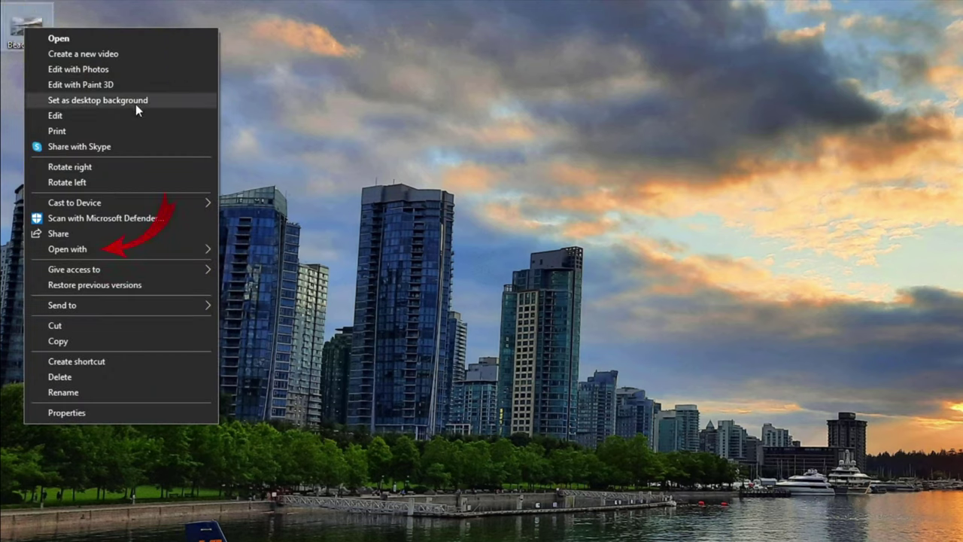
mouse_move(152, 246)
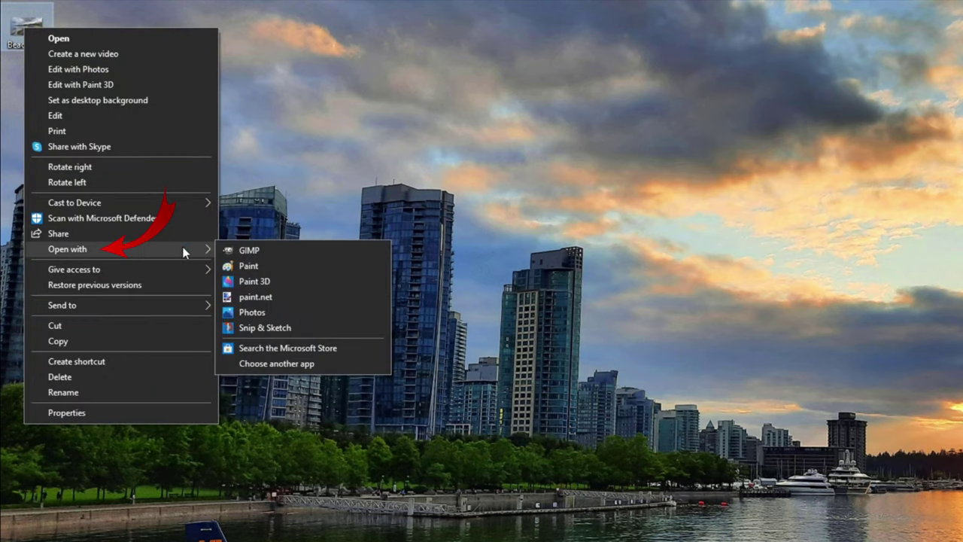
left_click(280, 312)
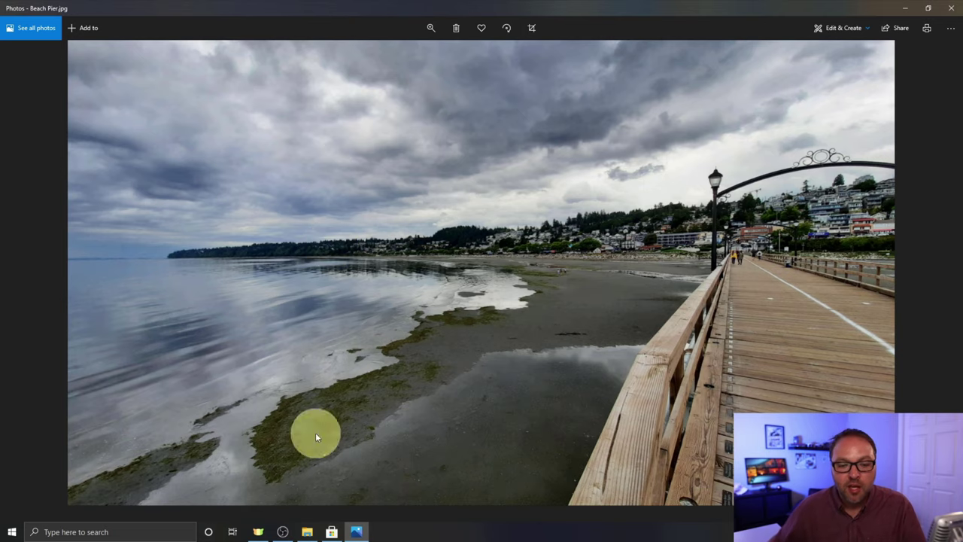
Show the Edit & Create menu for Beach Pier.jpg, with animated text among its options
left_click(331, 532)
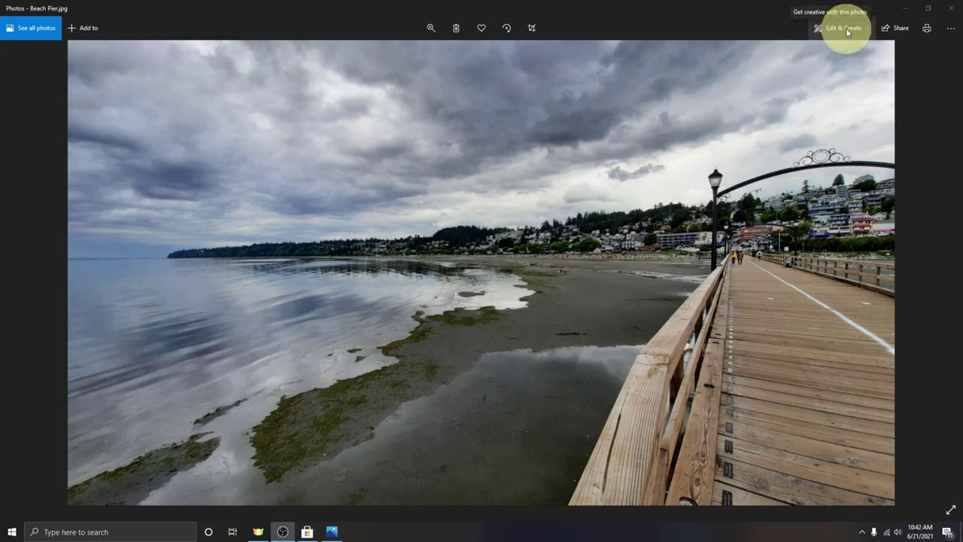
left_click(848, 32)
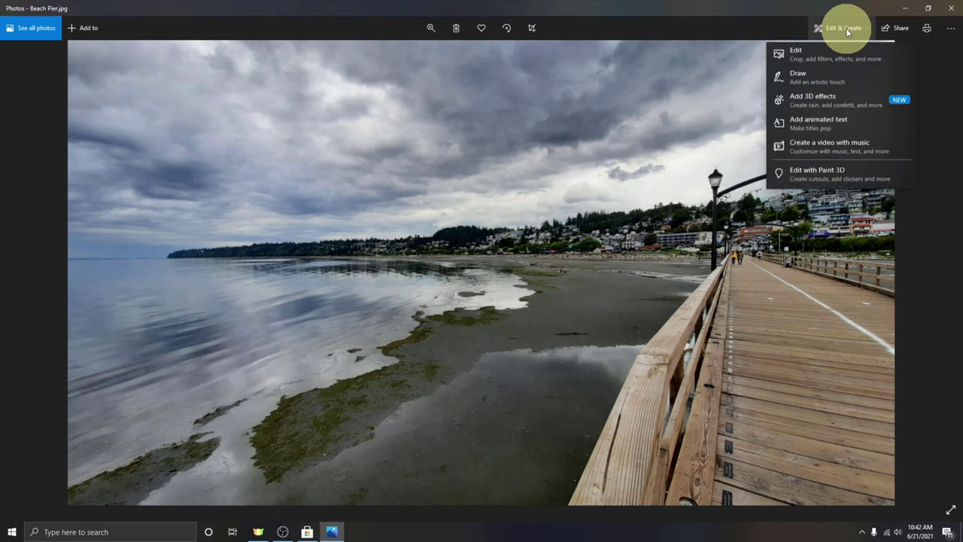
Start animated text on the photo and enter the title 'A Day at the Beach!'
left_click(823, 126)
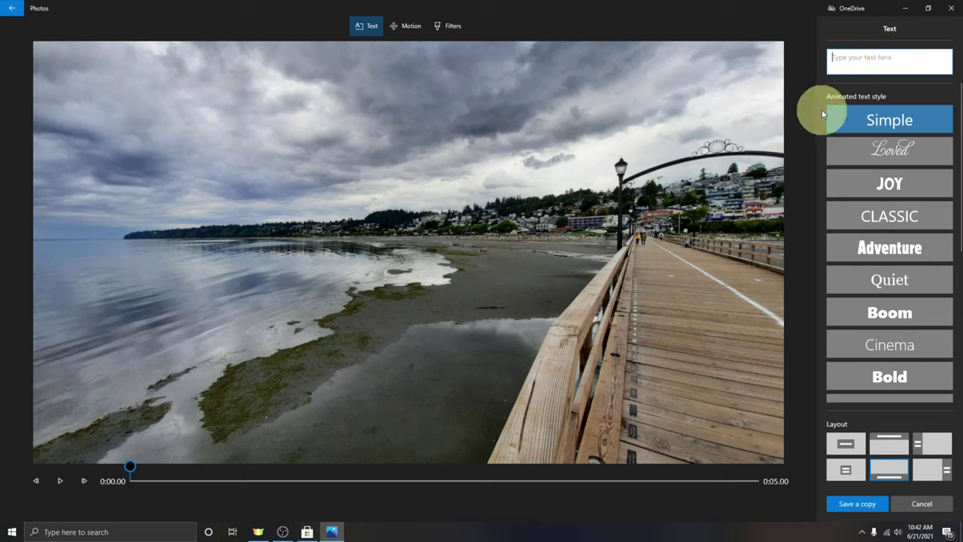
left_click(872, 58)
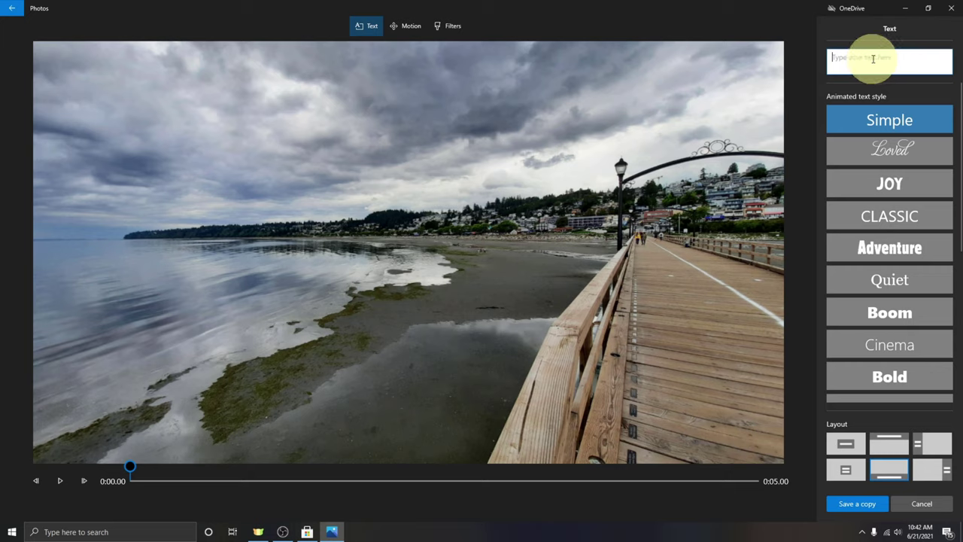
type("A Day")
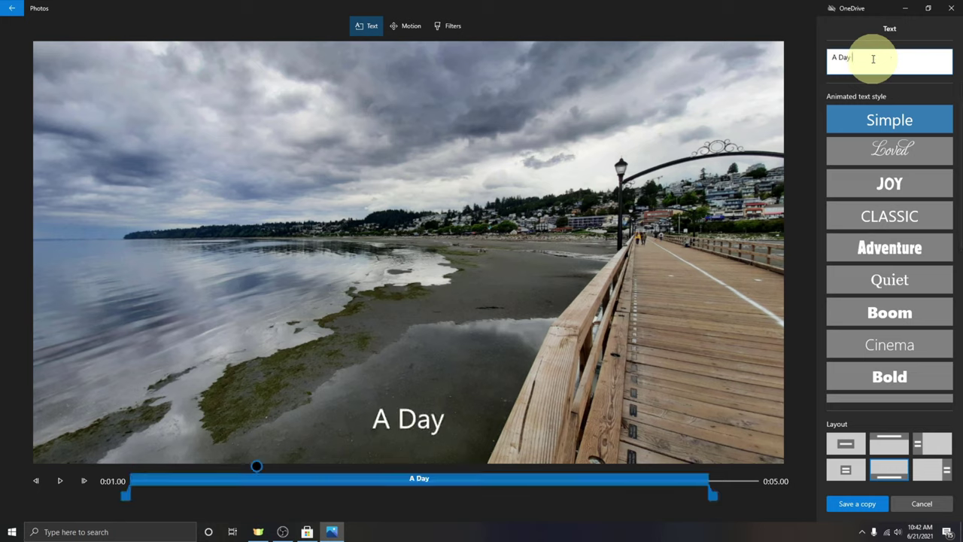
type(" at the Beac")
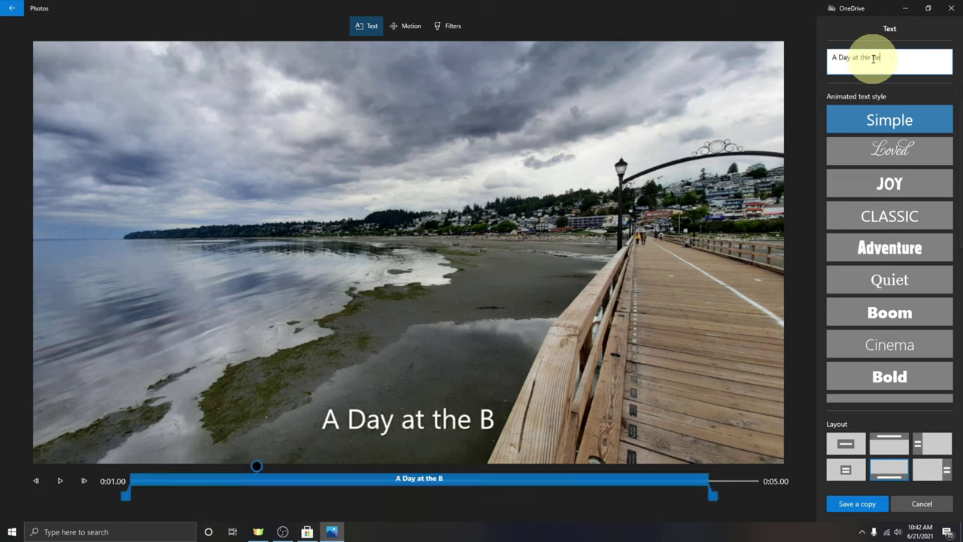
type("h!")
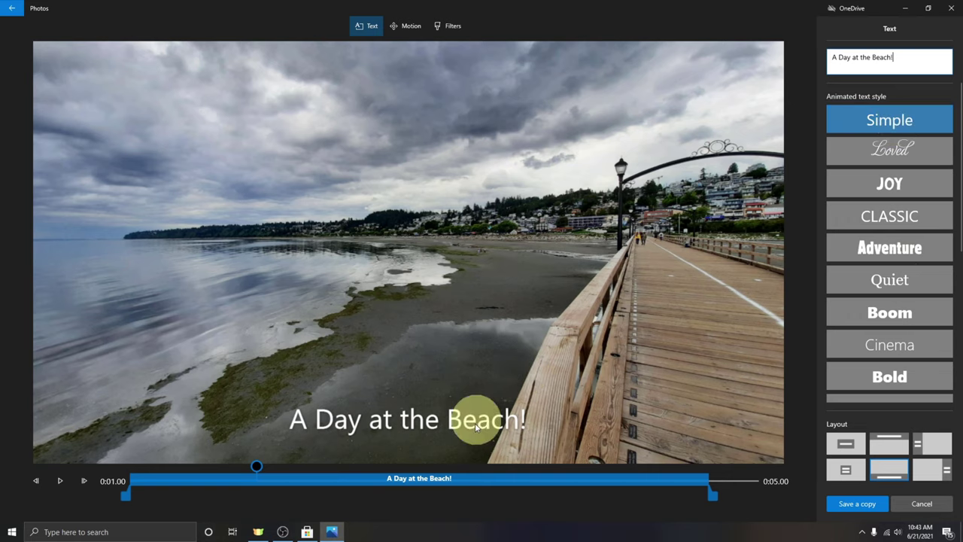
Stretch the title's text bar across the whole clip, from 0:00 to 0:05.00
left_click_drag(258, 465, 141, 467)
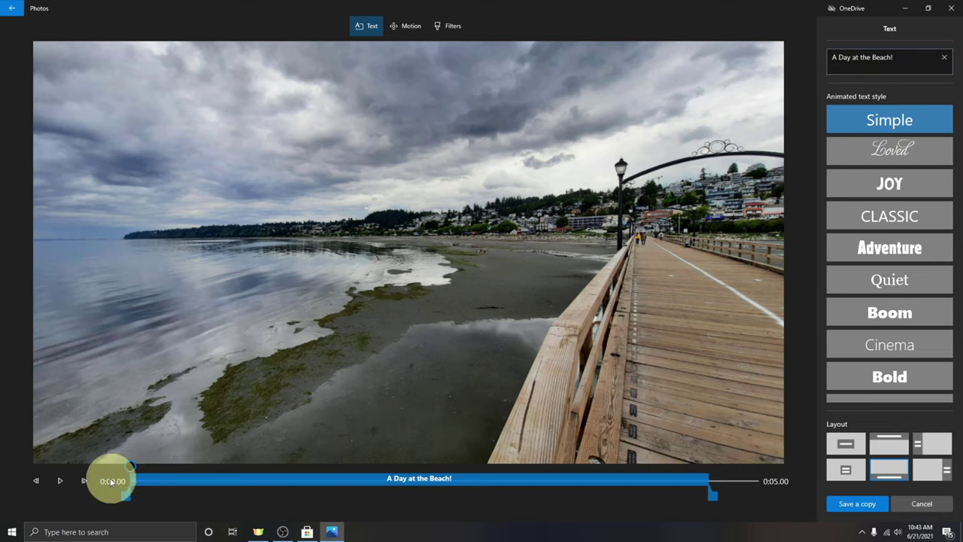
left_click(62, 486)
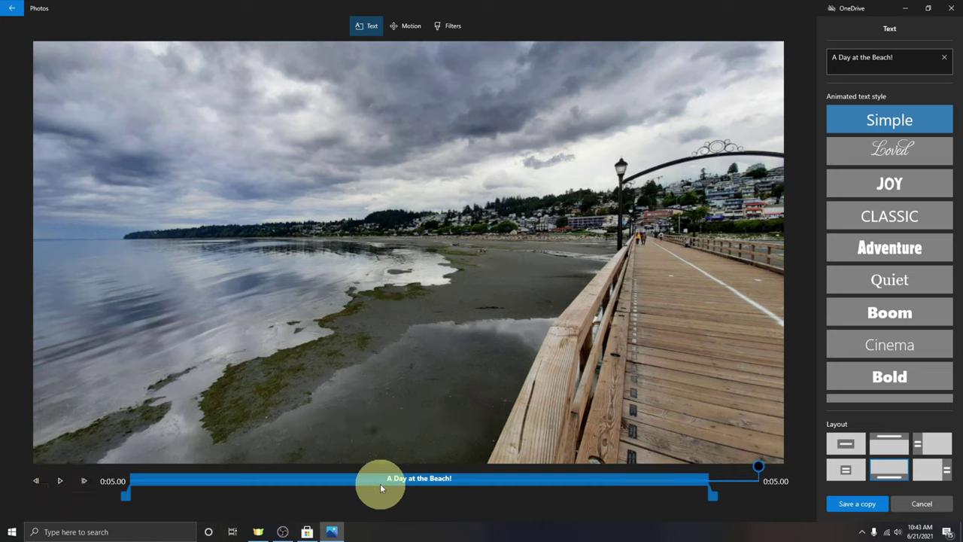
left_click_drag(129, 497, 216, 494)
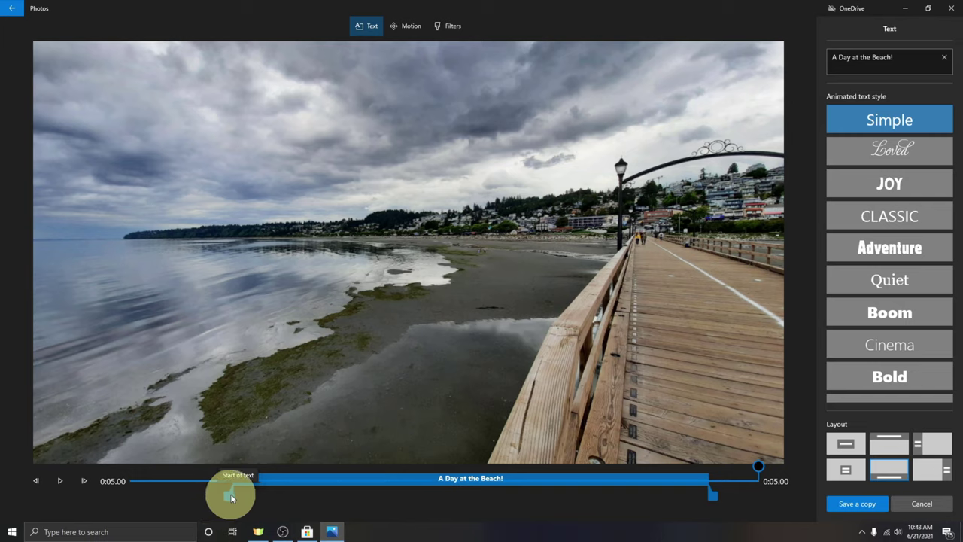
left_click_drag(231, 494, 273, 494)
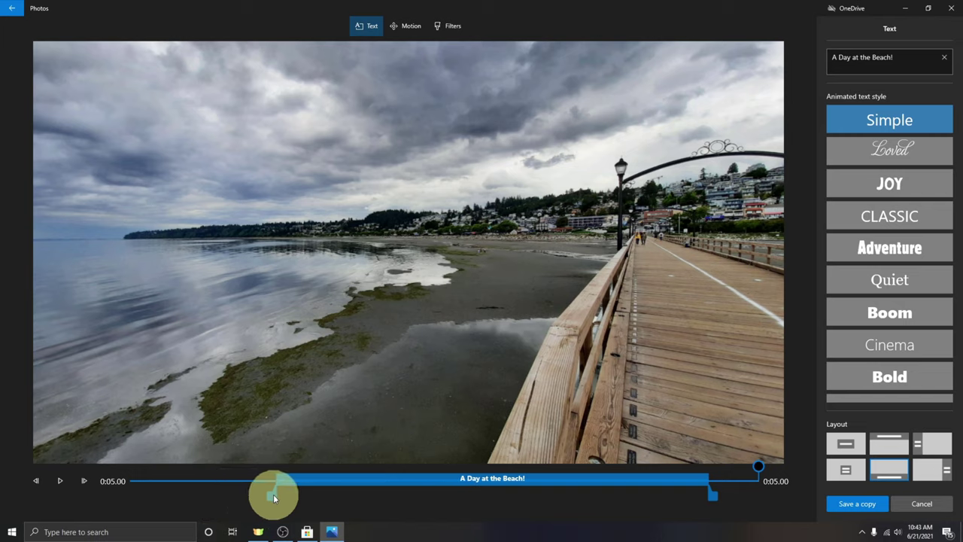
left_click(729, 495)
left_click_drag(716, 496, 767, 495)
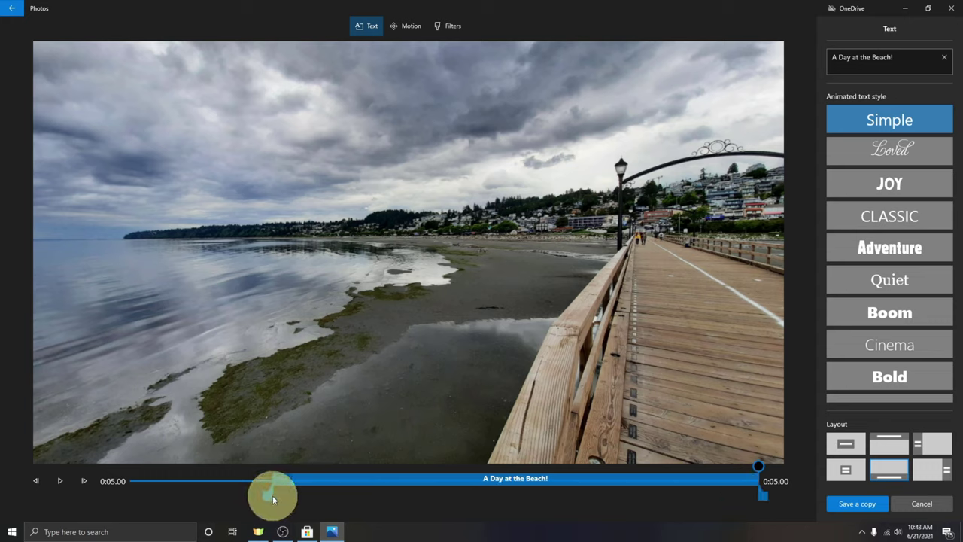
left_click_drag(272, 495, 123, 495)
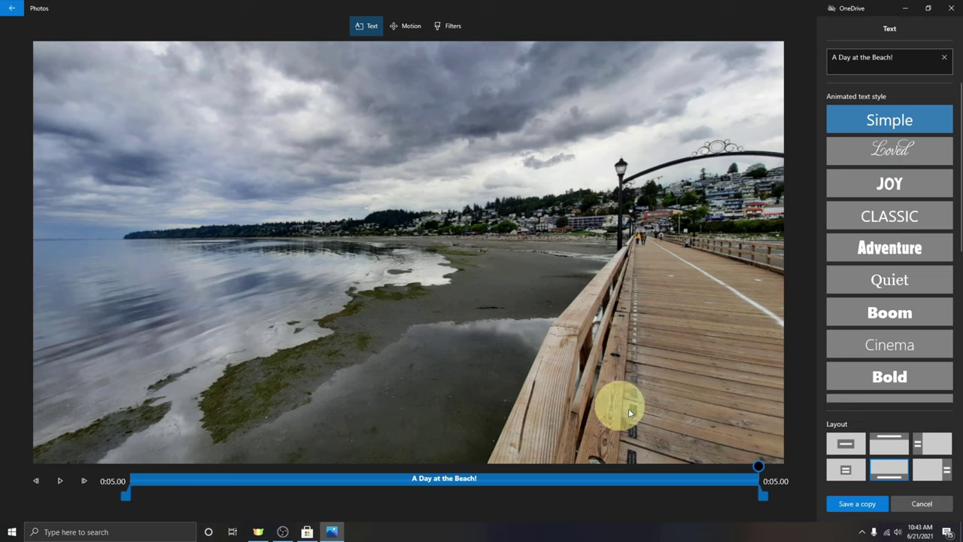
left_click_drag(769, 470, 371, 468)
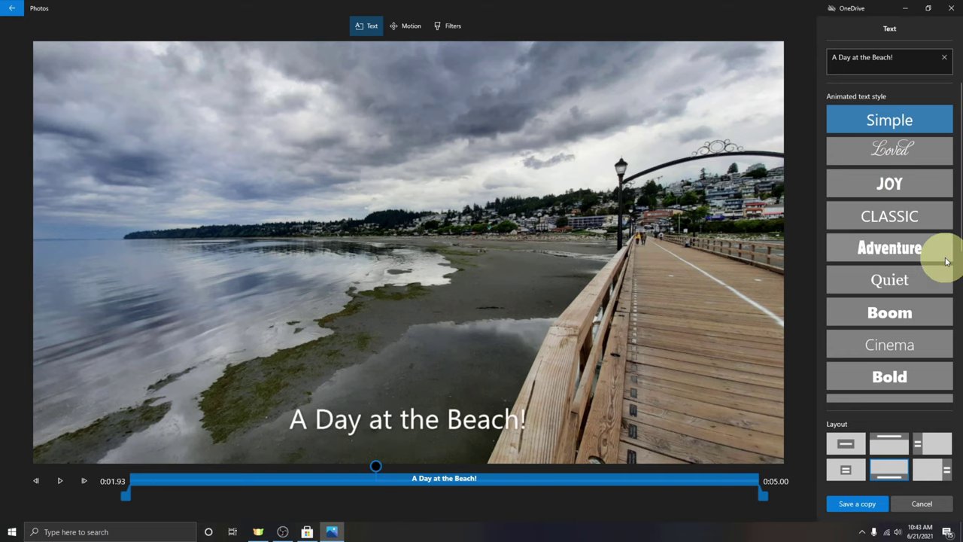
Try the Loved and JOY styles on the title and preview the JOY animation
left_click(894, 154)
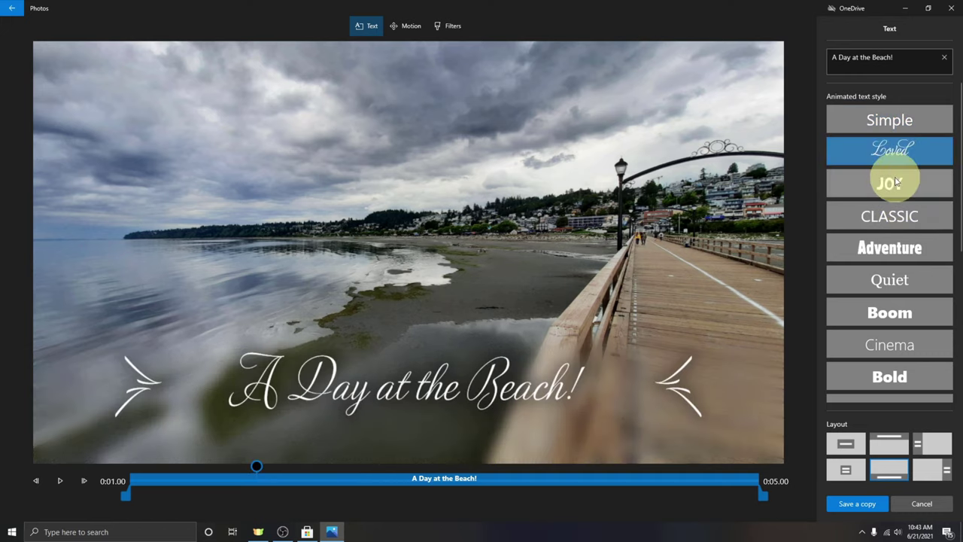
left_click(895, 181)
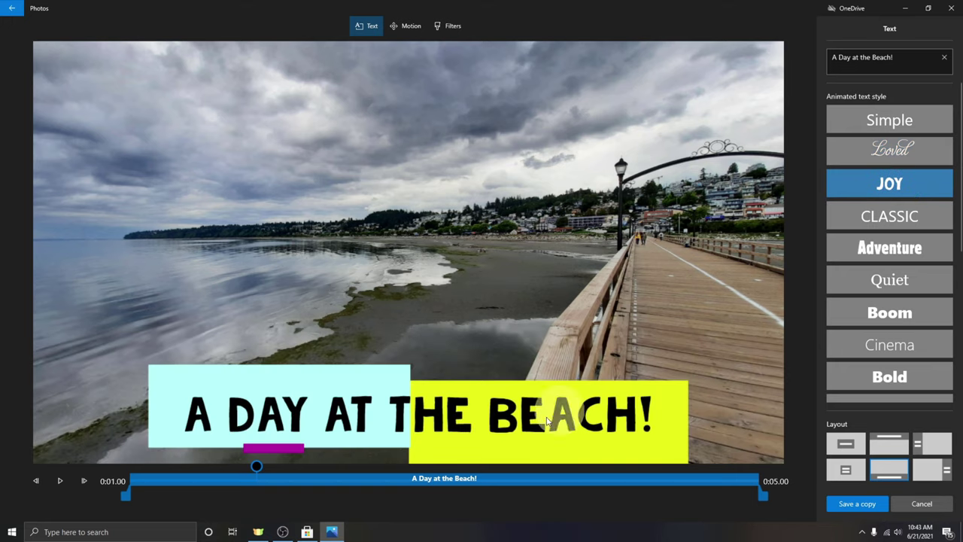
left_click_drag(257, 466, 129, 472)
left_click(59, 480)
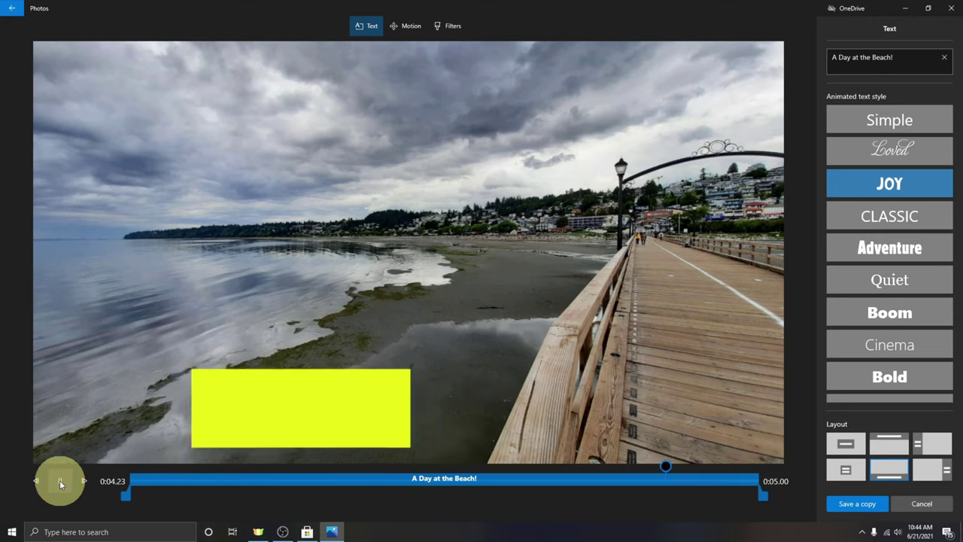
Compare the CLASSIC, Adventure, Cartoon and Pixel styles, then settle back on JOY
left_click(902, 214)
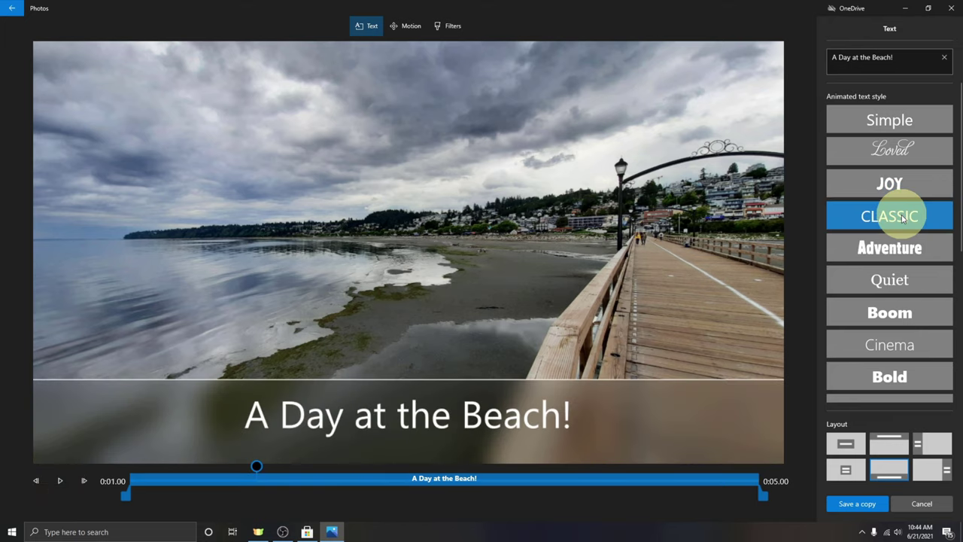
left_click(898, 250)
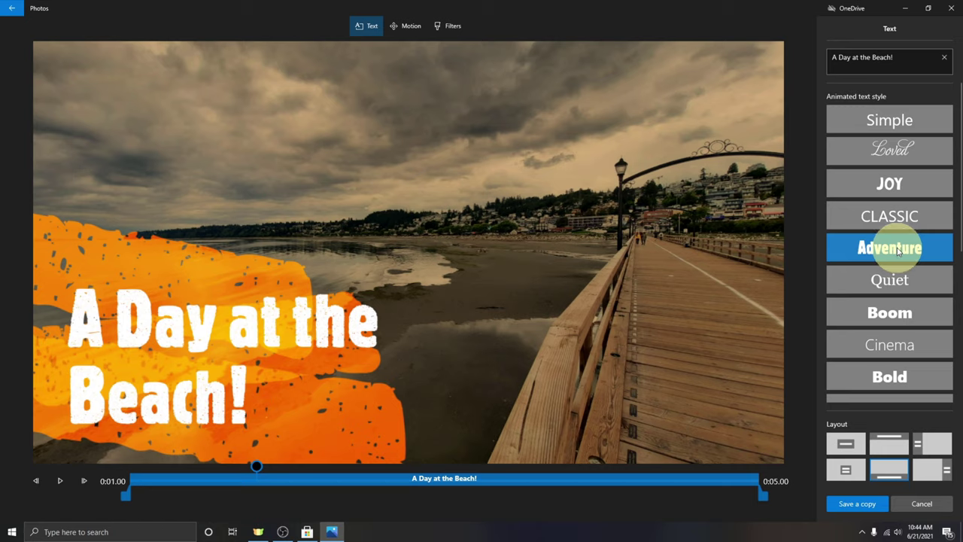
scroll(902, 245, "down", 2)
scroll(904, 243, "down", 5)
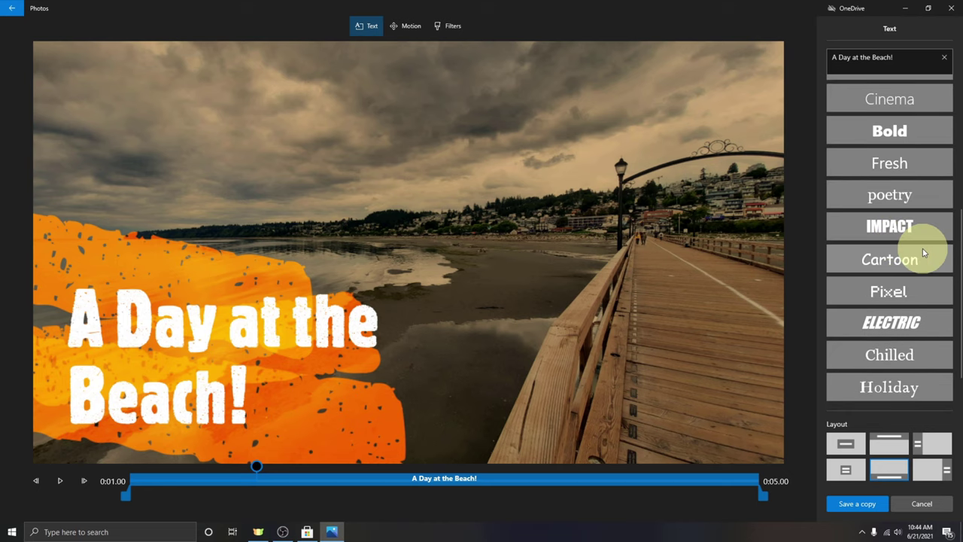
left_click(894, 260)
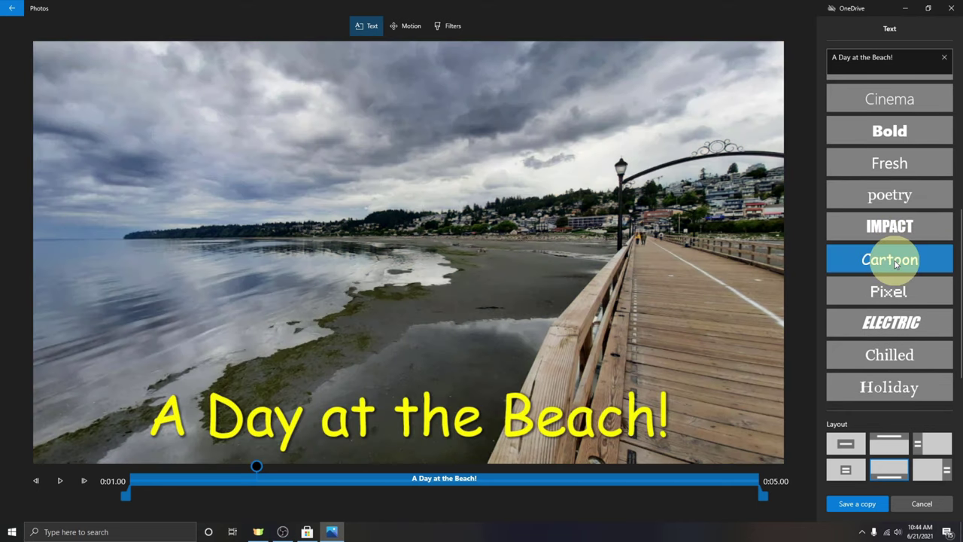
left_click(903, 293)
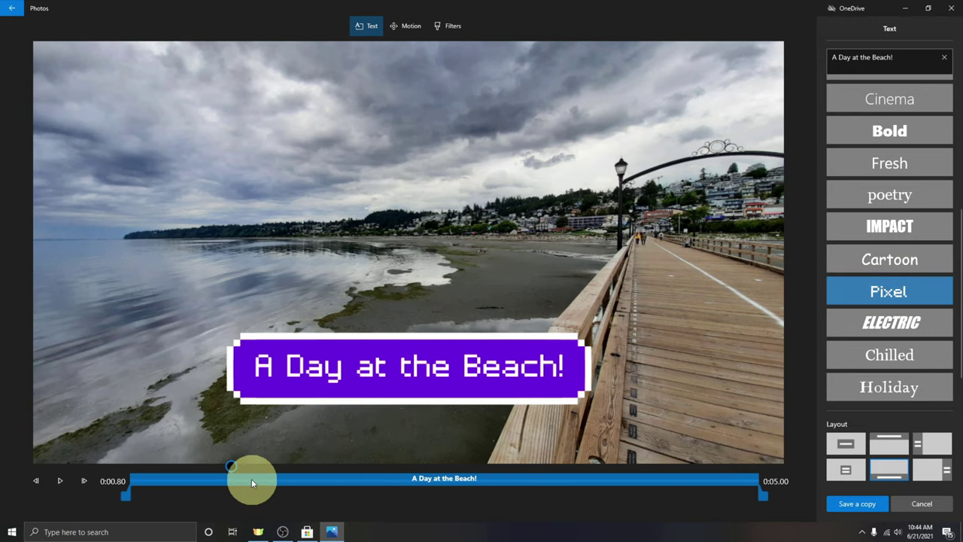
left_click_drag(232, 466, 128, 467)
left_click(59, 480)
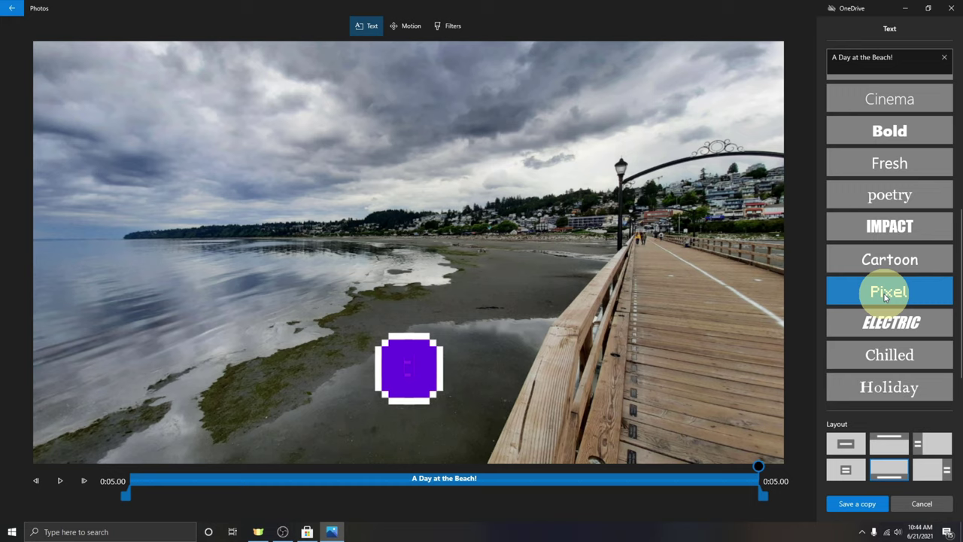
scroll(890, 271, "up", 5)
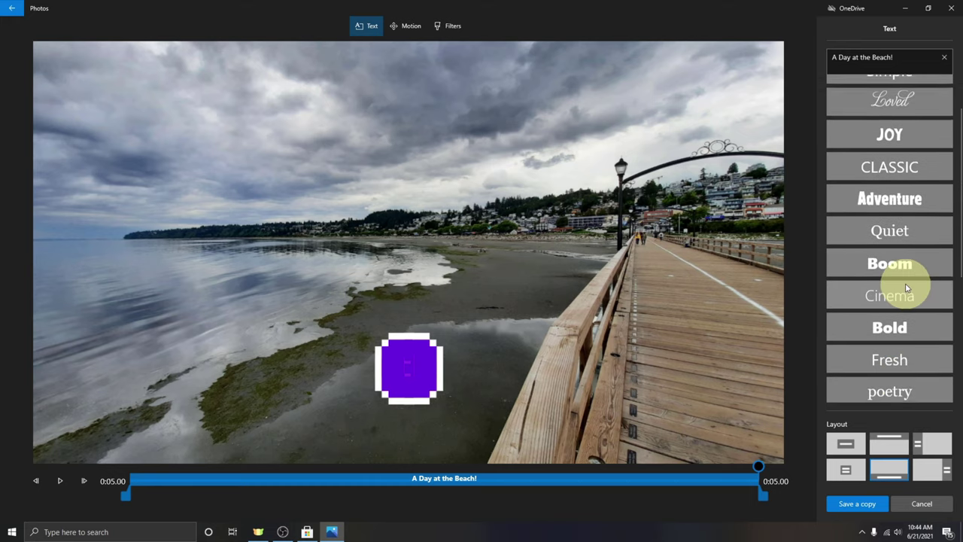
scroll(907, 289, "up", 2)
left_click(897, 191)
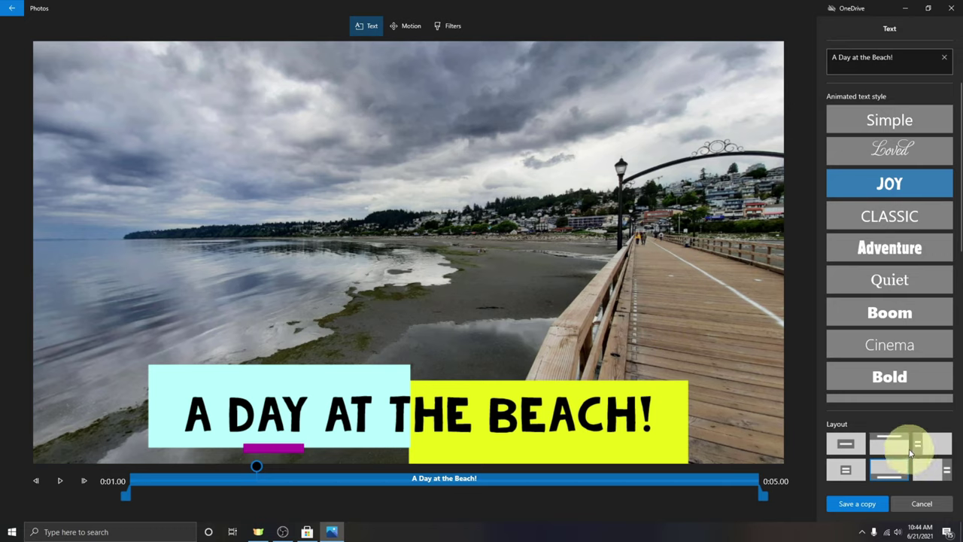
Compare the title layouts, settle on the Top banner, and preview the animation from the start
left_click(848, 446)
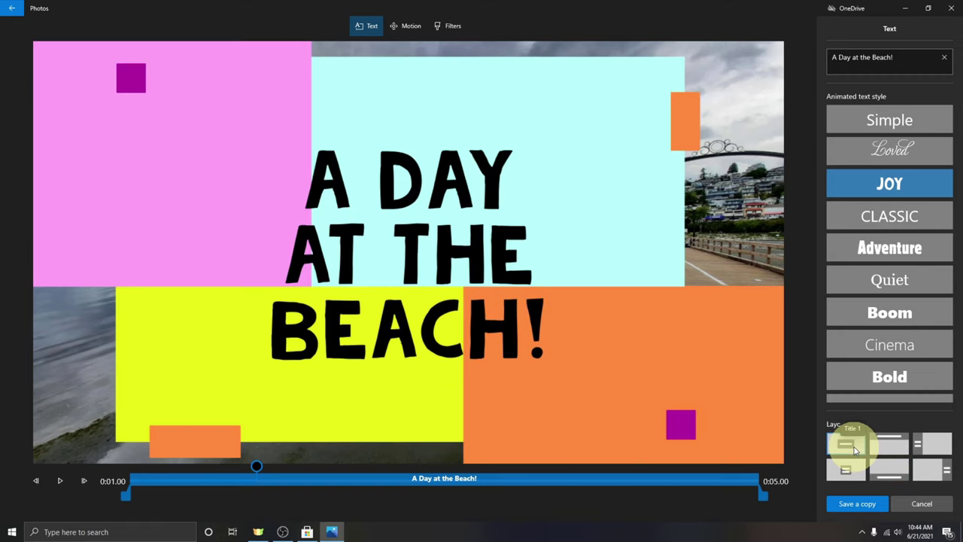
left_click(888, 446)
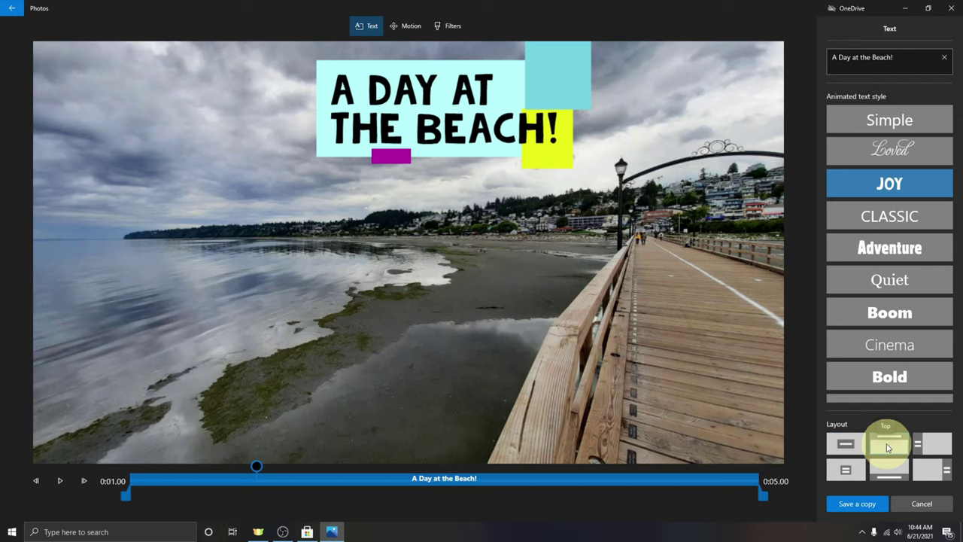
left_click(929, 448)
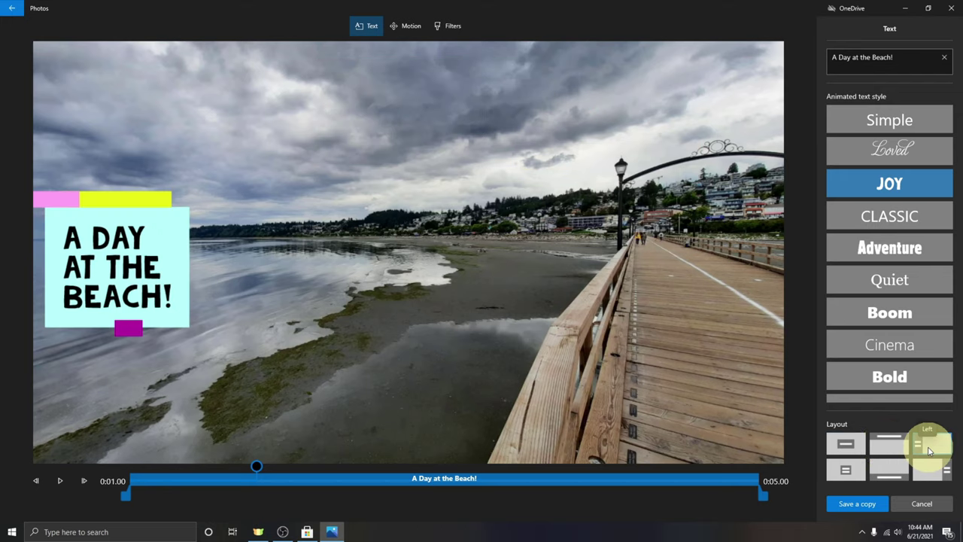
left_click(928, 468)
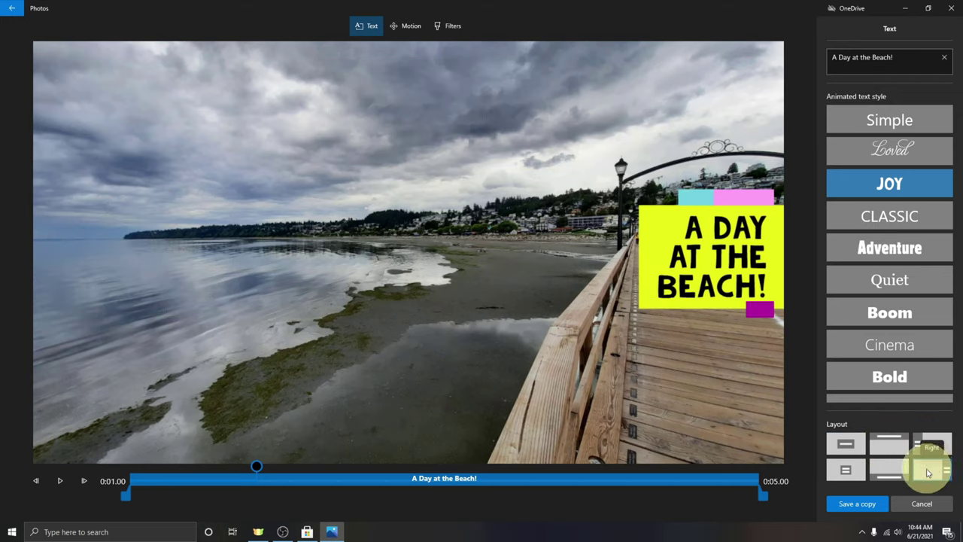
left_click(889, 474)
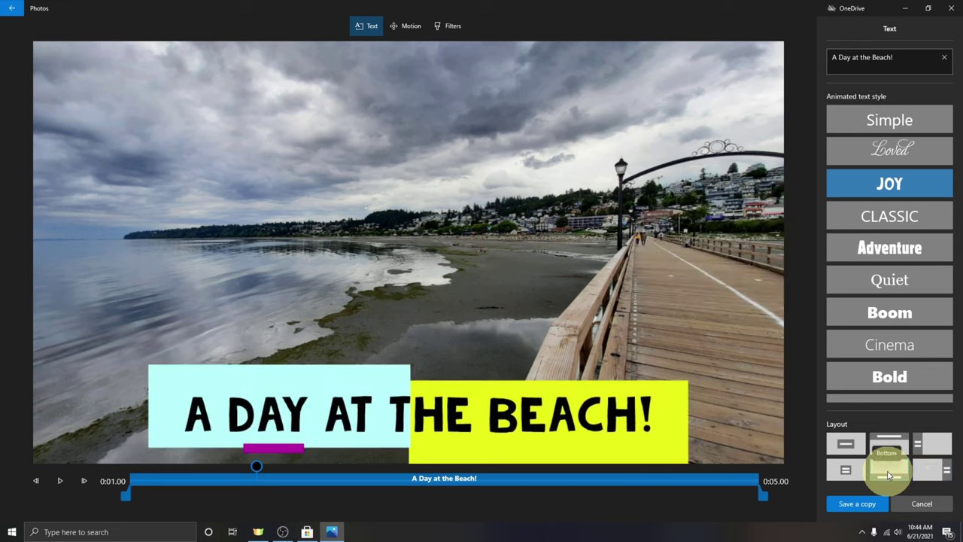
left_click(848, 471)
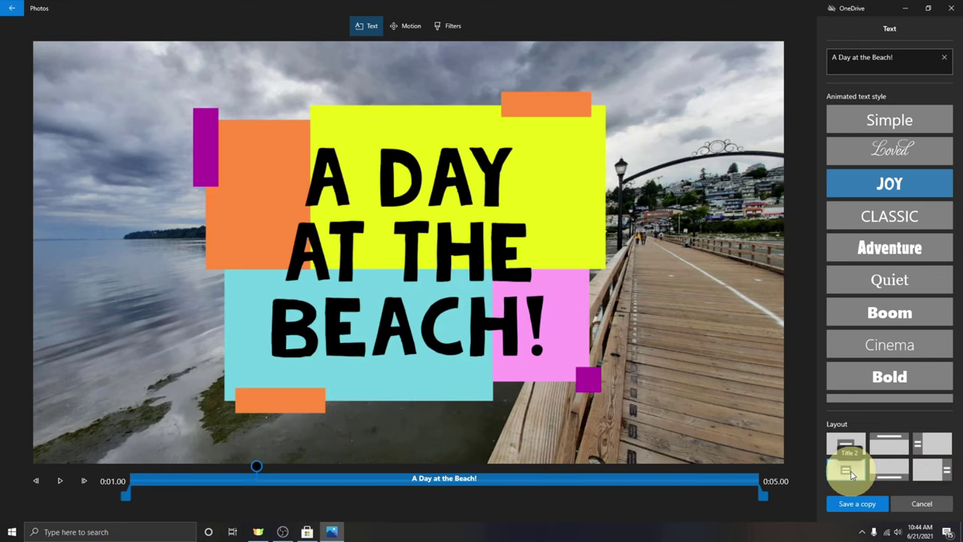
left_click(890, 447)
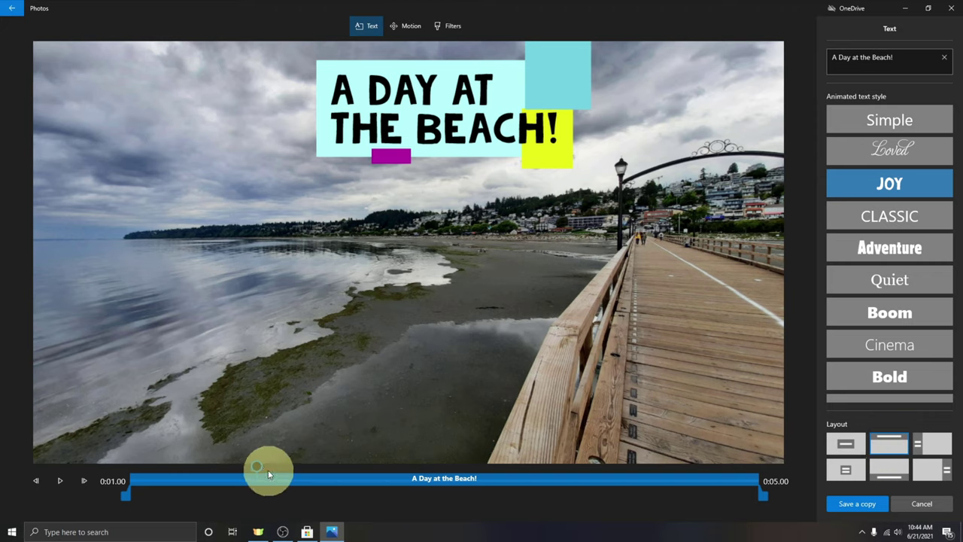
left_click_drag(265, 467, 87, 482)
left_click(60, 481)
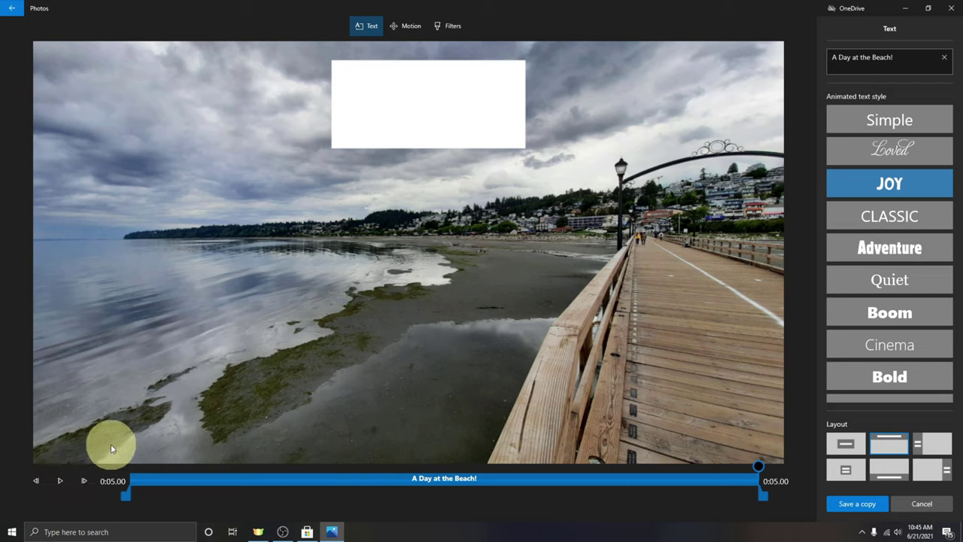
Preview the Zoom out center and Pan right motions, keeping Zoom out center on the photo
left_click(404, 30)
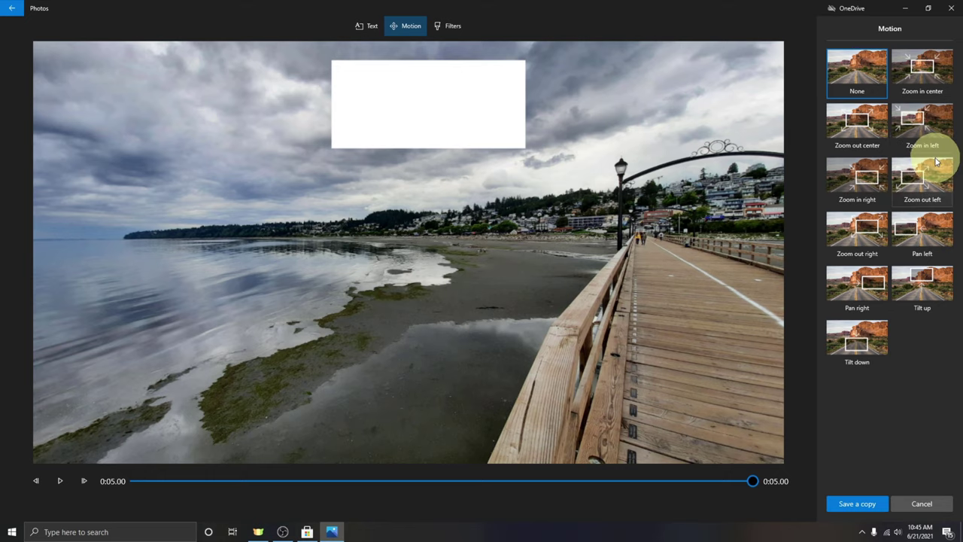
left_click(858, 130)
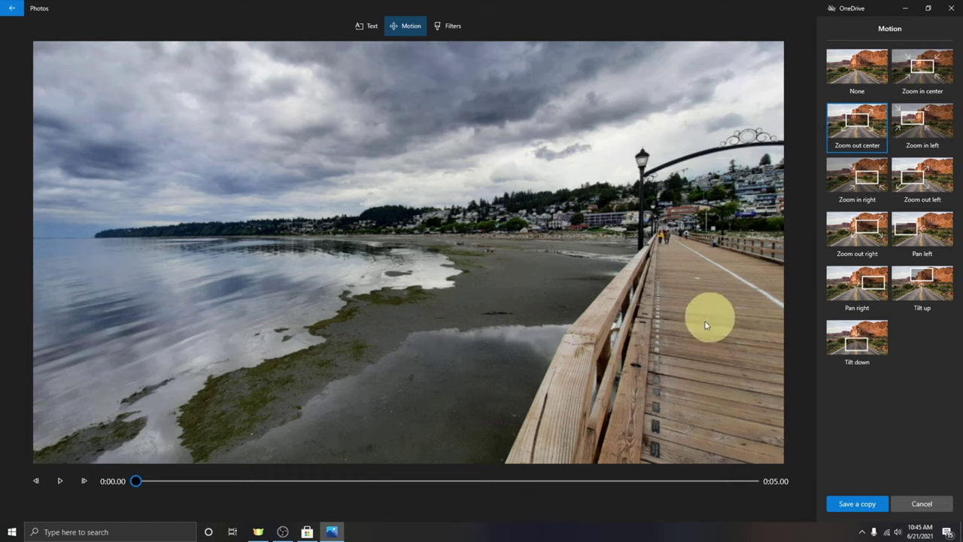
left_click(62, 481)
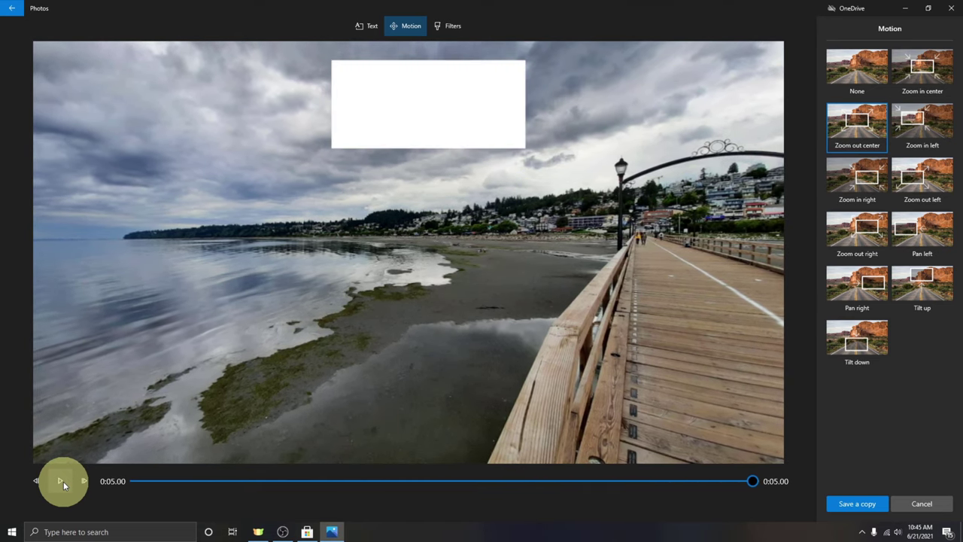
left_click(872, 290)
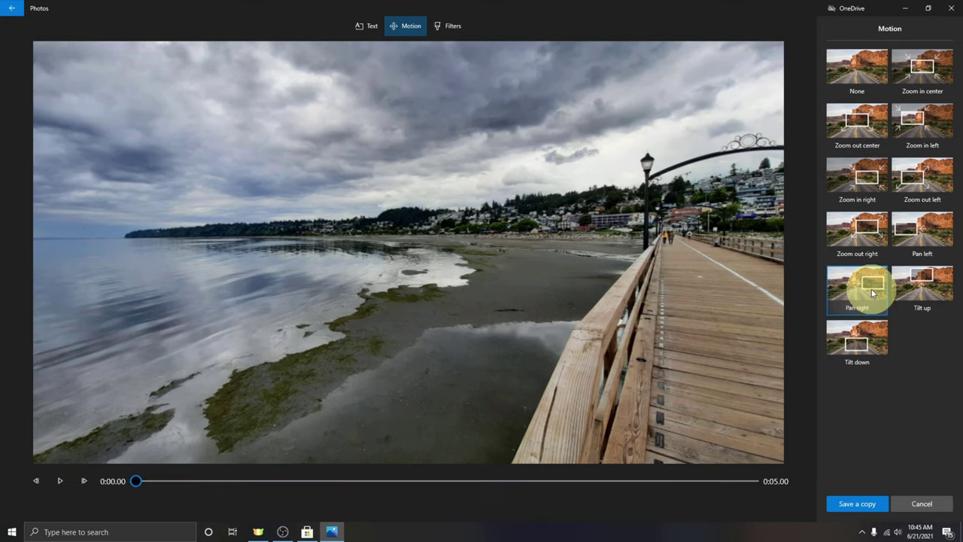
left_click(59, 485)
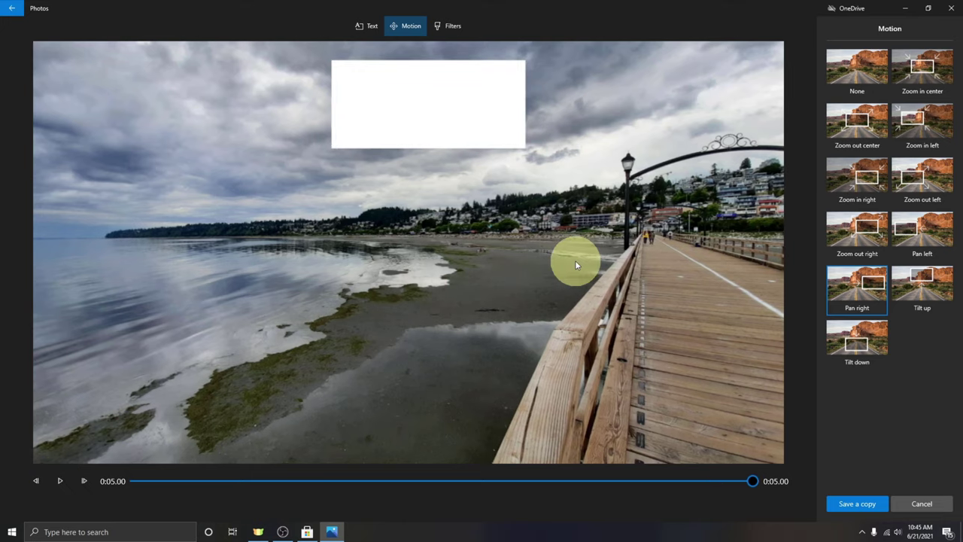
left_click(859, 129)
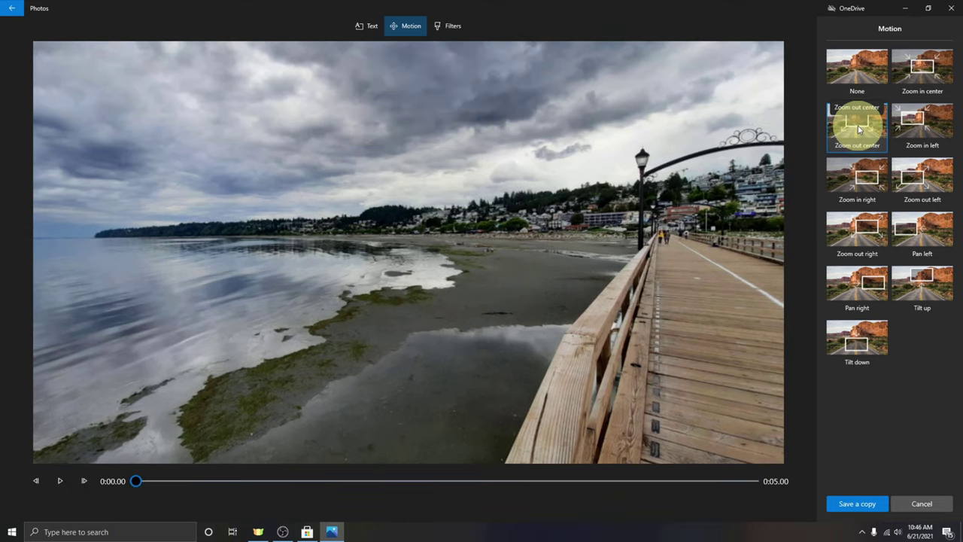
Preview the Adventure, Sepia and Inky filters, then return the photo to Original
left_click(453, 27)
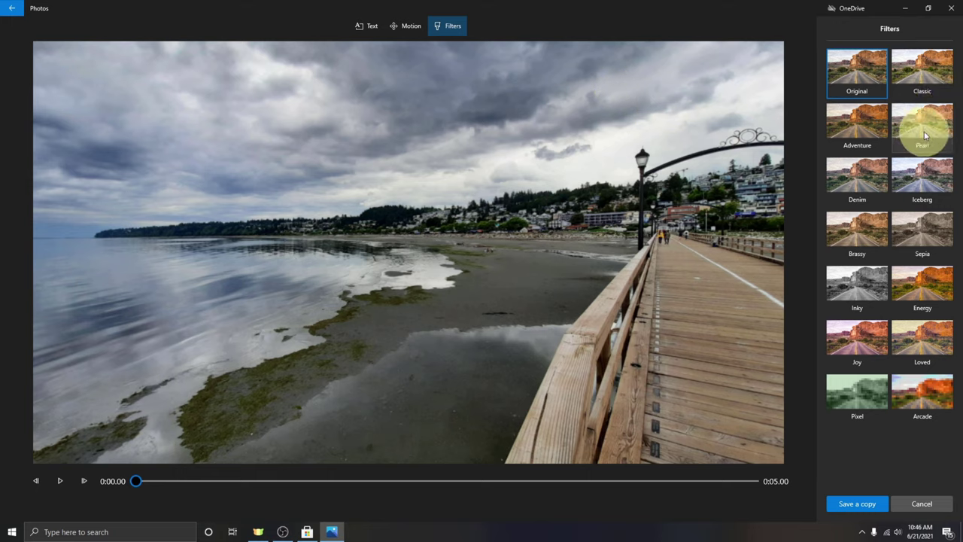
left_click(861, 126)
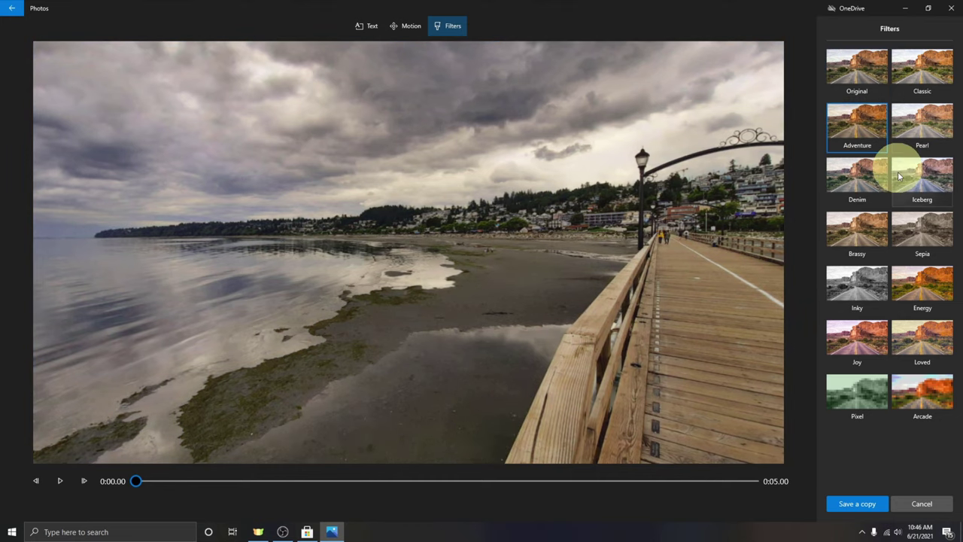
left_click(927, 243)
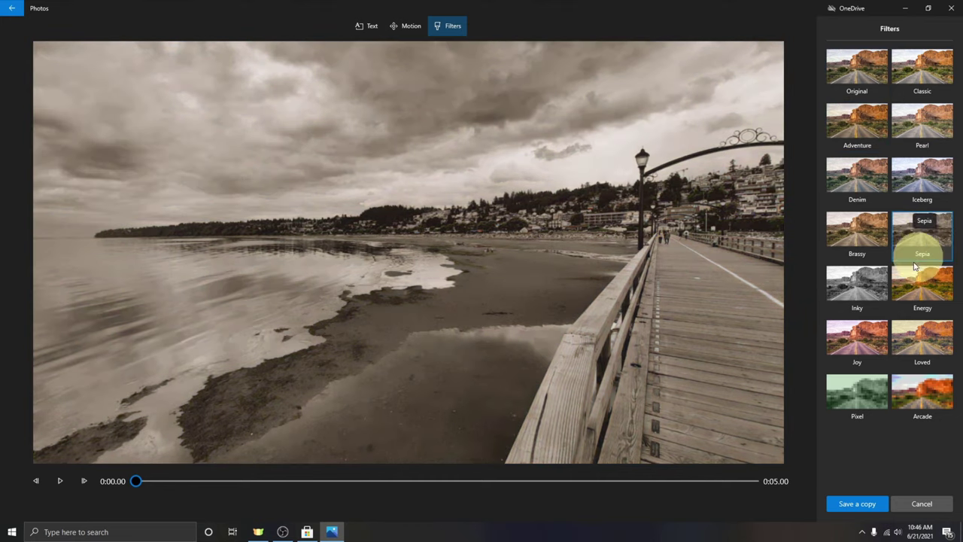
left_click(862, 290)
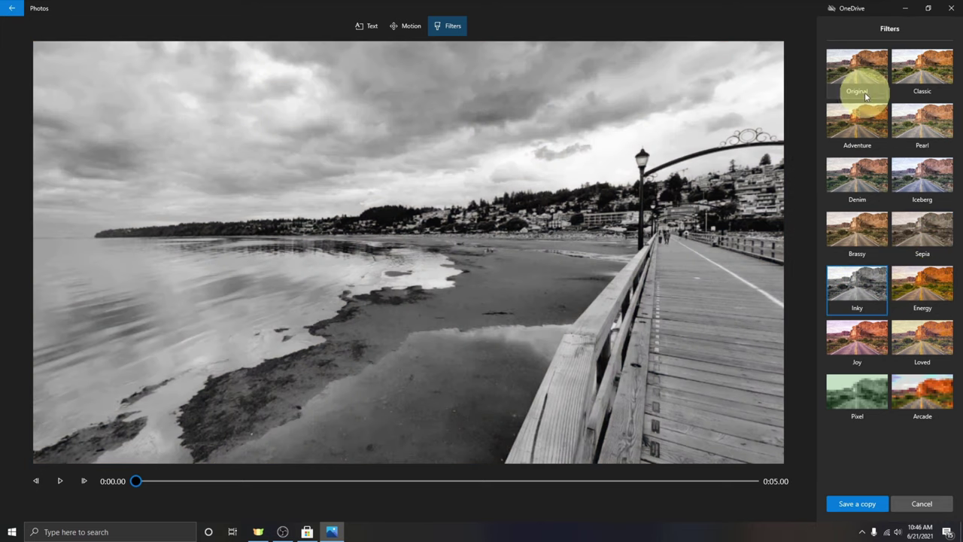
left_click(859, 68)
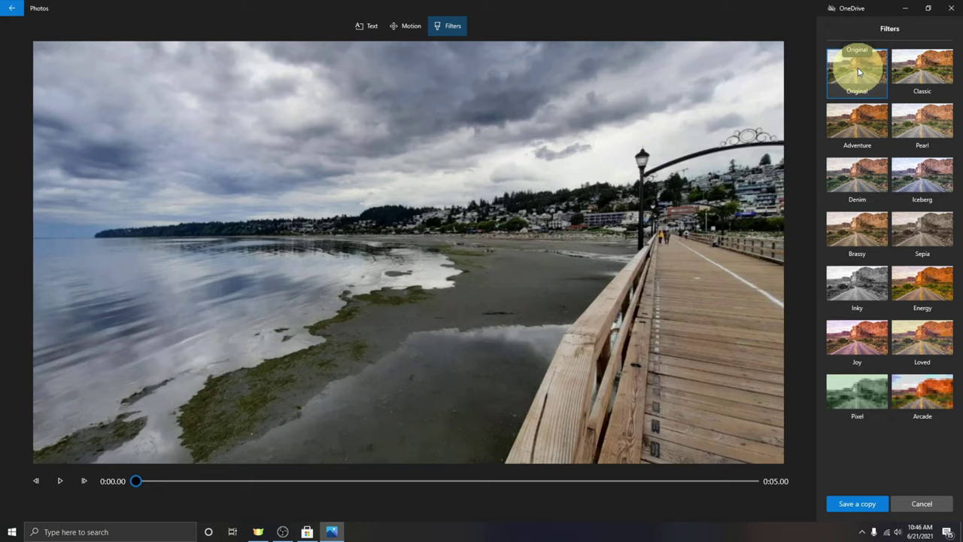
Preview the titled clip, then export a copy at High 1080p video quality
left_click(368, 28)
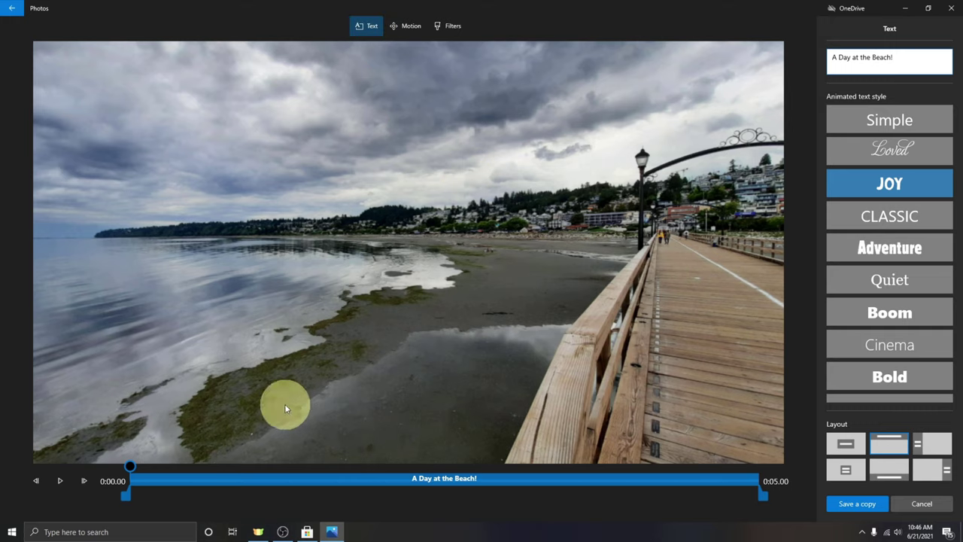
left_click(64, 480)
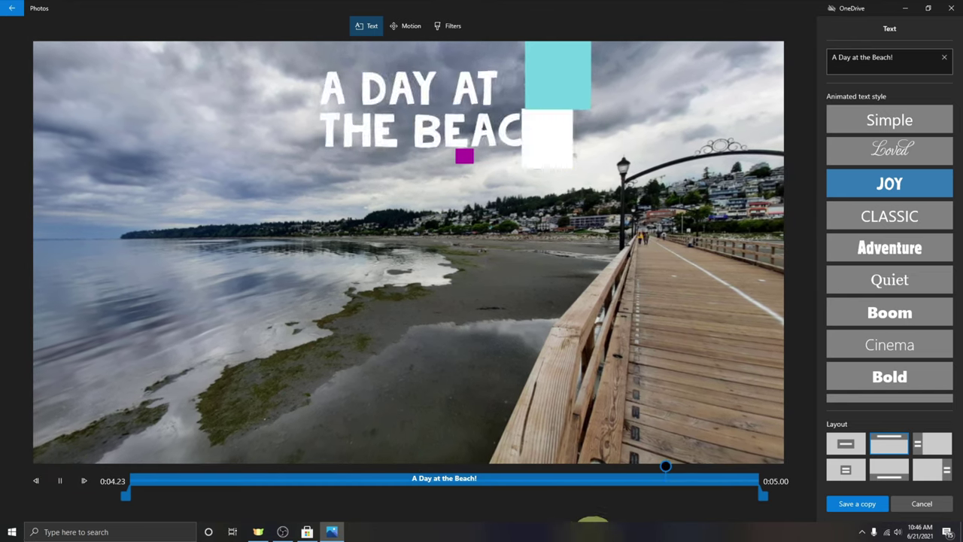
left_click(855, 509)
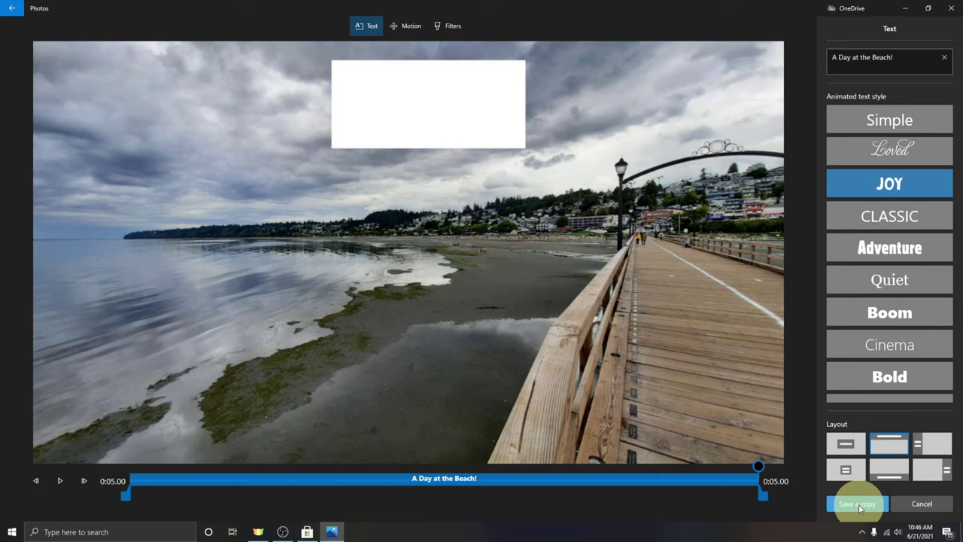
left_click(859, 506)
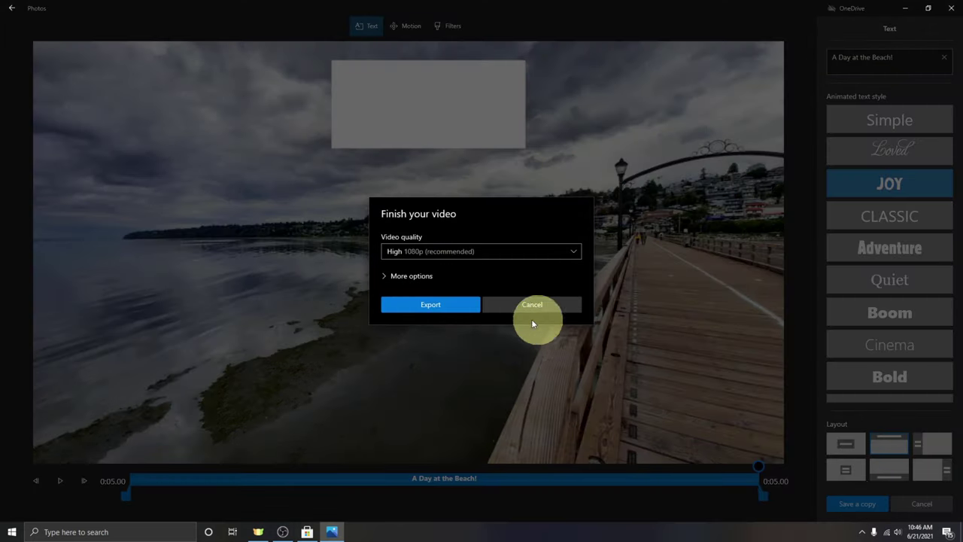
left_click(504, 258)
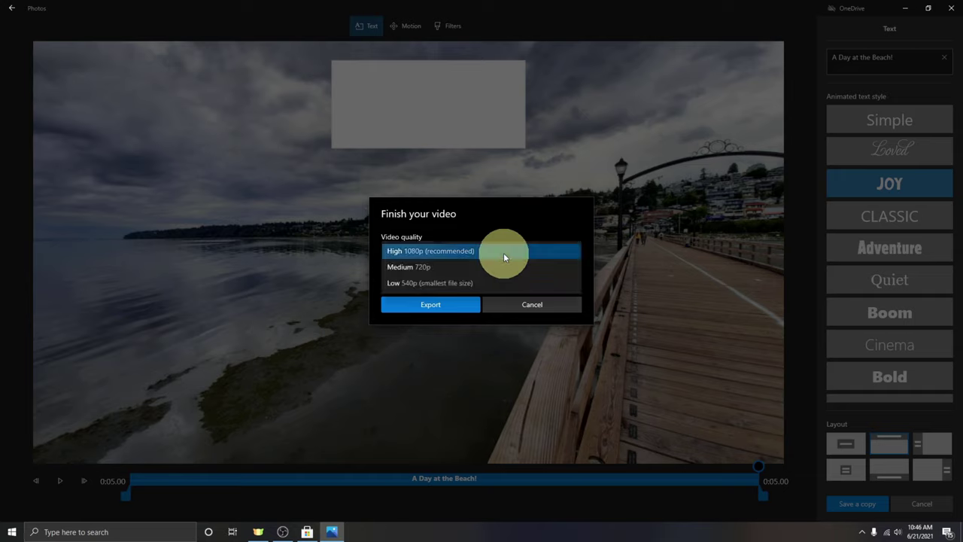
left_click(504, 257)
left_click(443, 307)
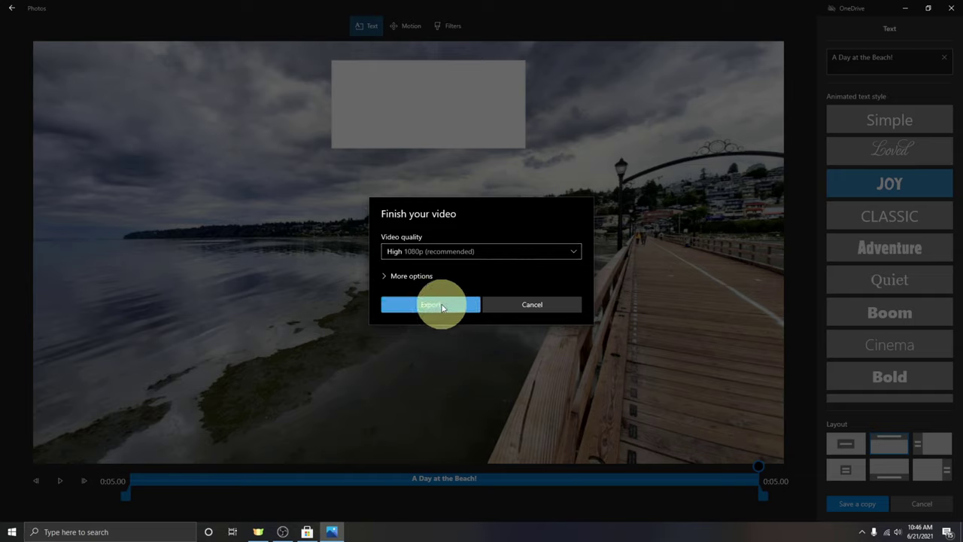
Name the exported video 'Beach Pier 1' and save it to the Desktop folder
left_click(441, 304)
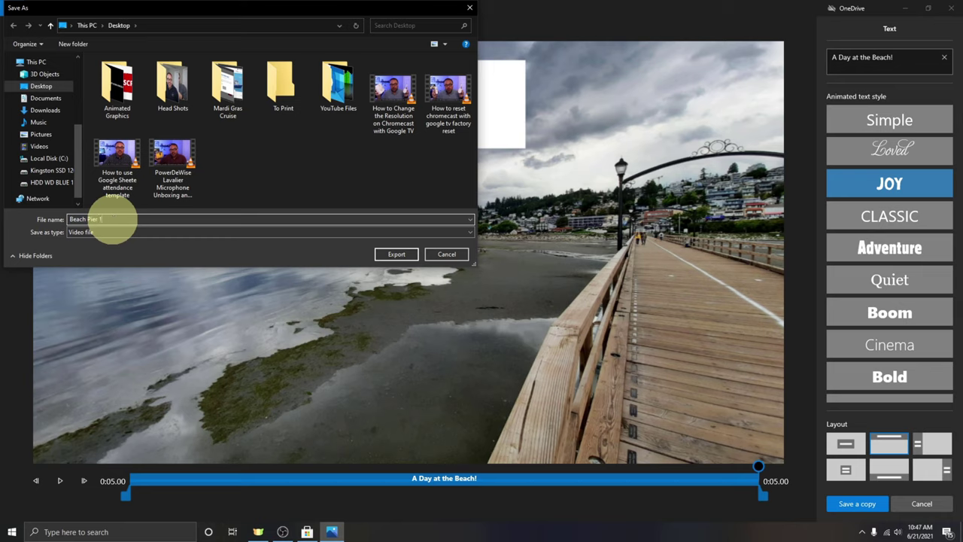
left_click(45, 90)
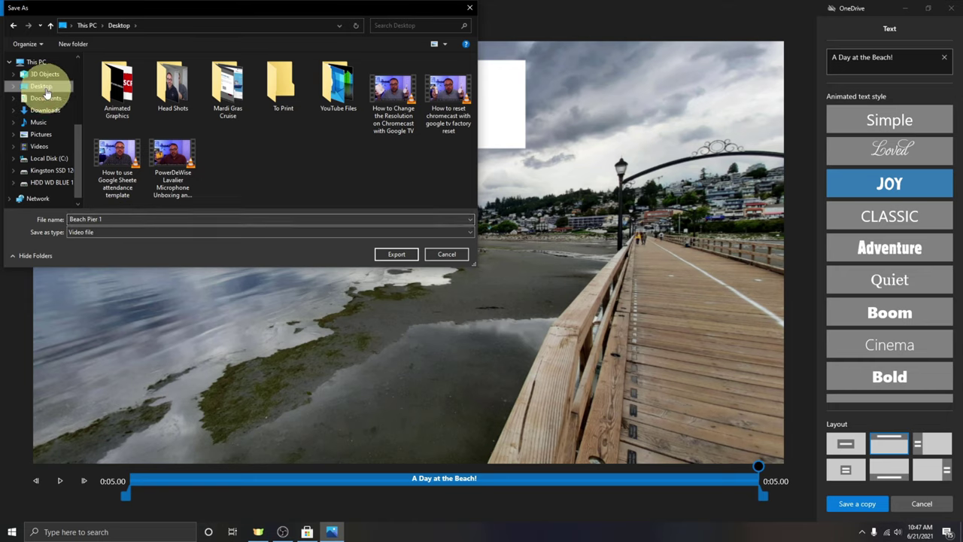
Export the titled clip as 'Beach Pier 1' and close Photos to reveal the desktop
left_click(397, 256)
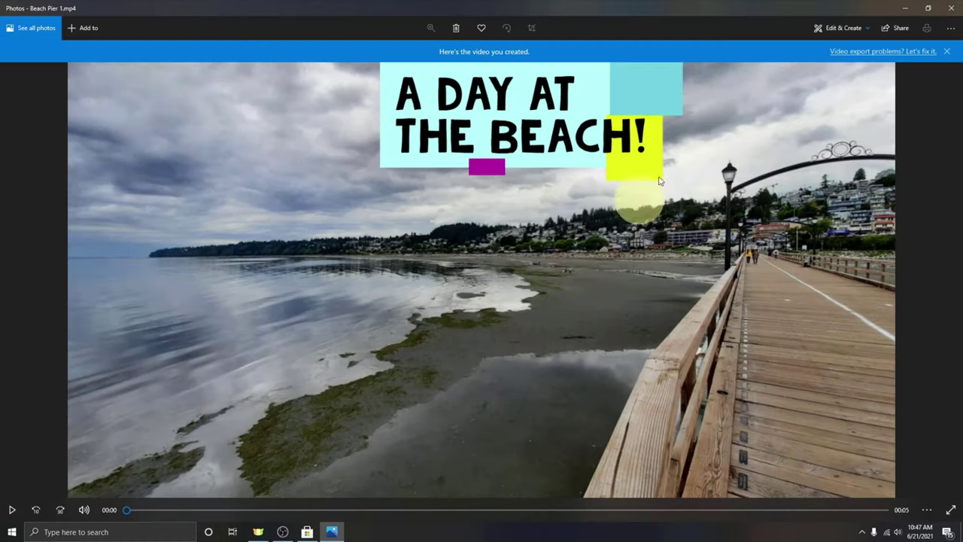
left_click(952, 8)
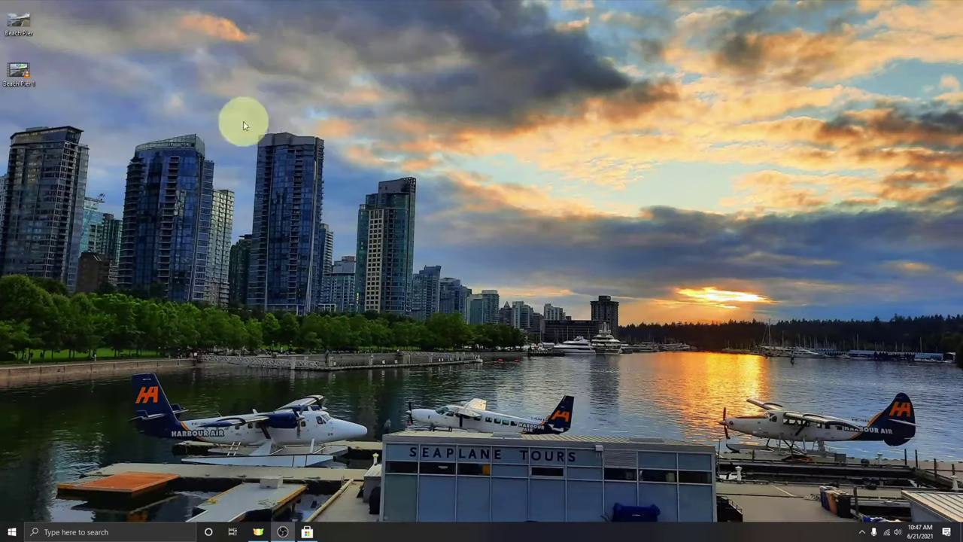
Open the 'Beach Pier 1' video from the desktop so it plays in VLC
double_click(25, 72)
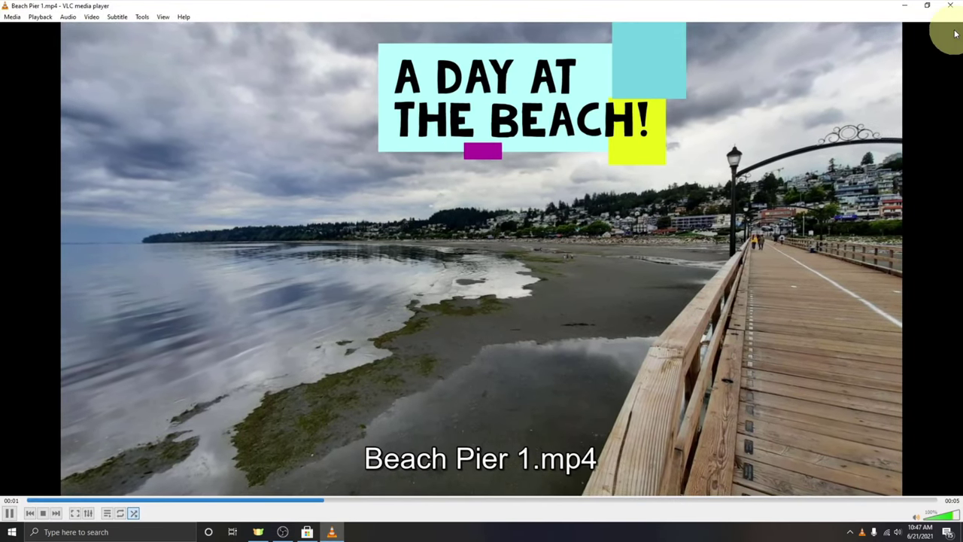